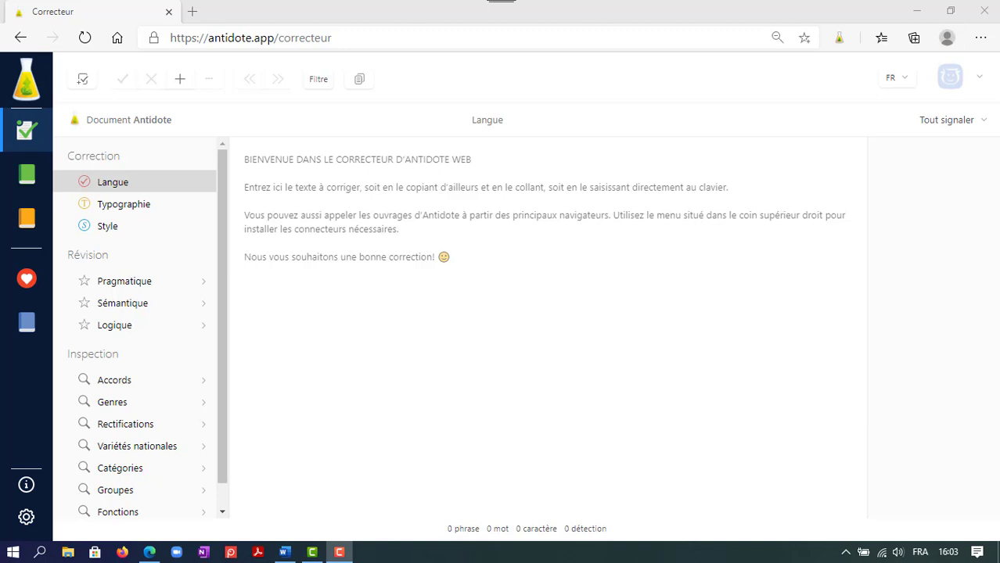
# Paste the copied French text into the empty corrector document.
pyautogui.click(270, 188)
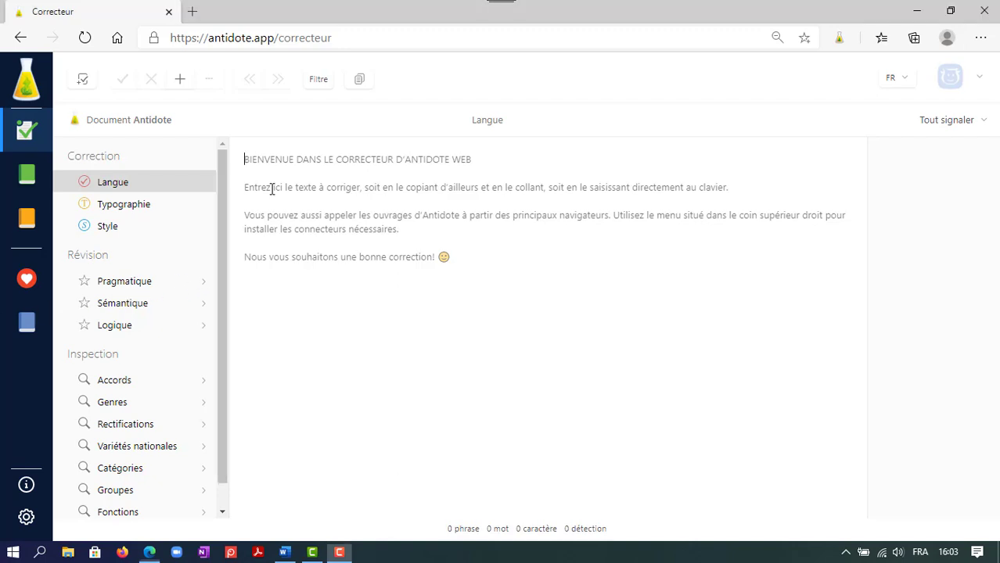
pyautogui.write("Je me rappellerai toujours de ce texte que j'ai écrit l'an dernier dans mon premier cours de français au cégep, et qui m'a causées quelques difficultés sur le plan de la correction. C'est que, voyez-vous, je savais pas par où commencer : devais-je d'abord vérifier les fautes d'ortographe, de grammaire, de ponctuation? Puisque variables sont à considérer lors d'une rédaction il peut parfois être embêtant de s'y retrouver. Or, me voilà rassuré, car à l'aide d'Antidote Web, je peux suivre une démarche qui permet de mettre l'emphase sur la recherche d'erreurs.")
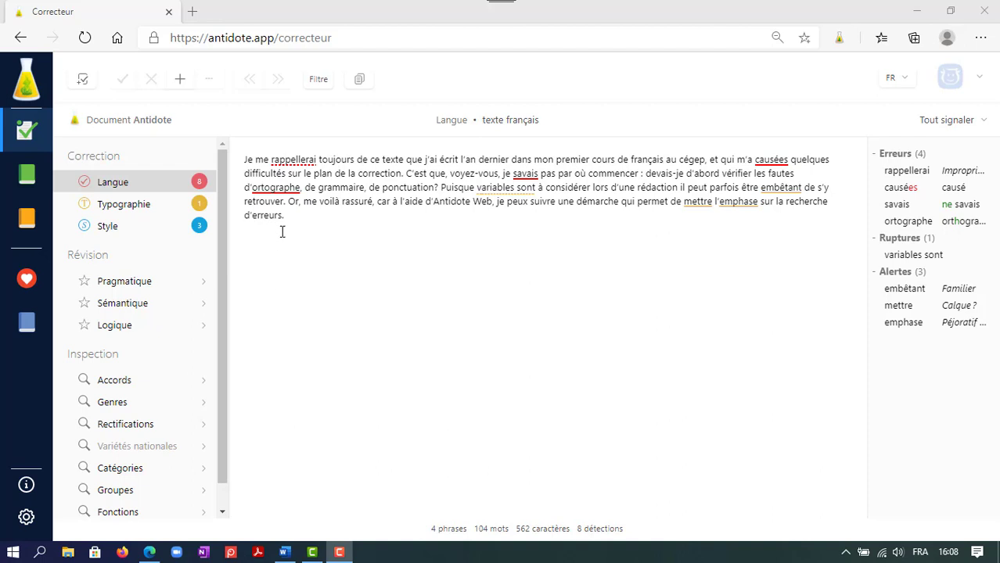
# Accept the suggested corrections "orthographe", "causé" and "ne savais" for the underlined errors in the text.
pyautogui.click(271, 190)
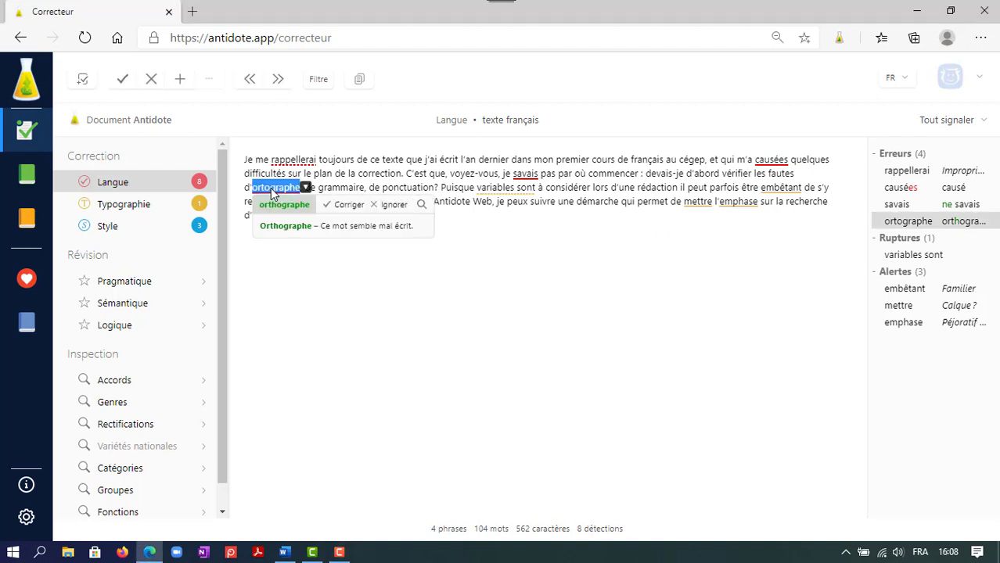
pyautogui.click(349, 205)
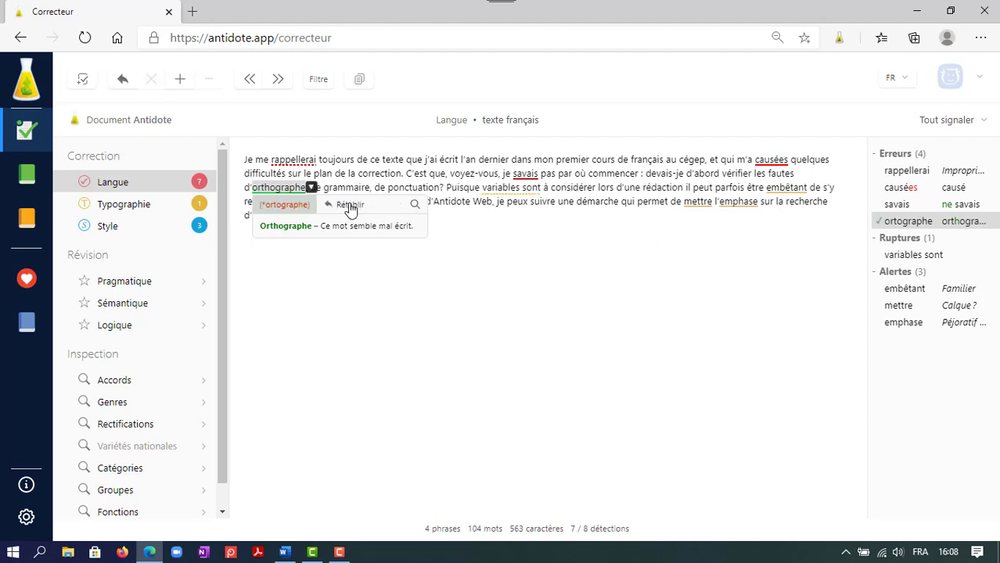
pyautogui.click(765, 166)
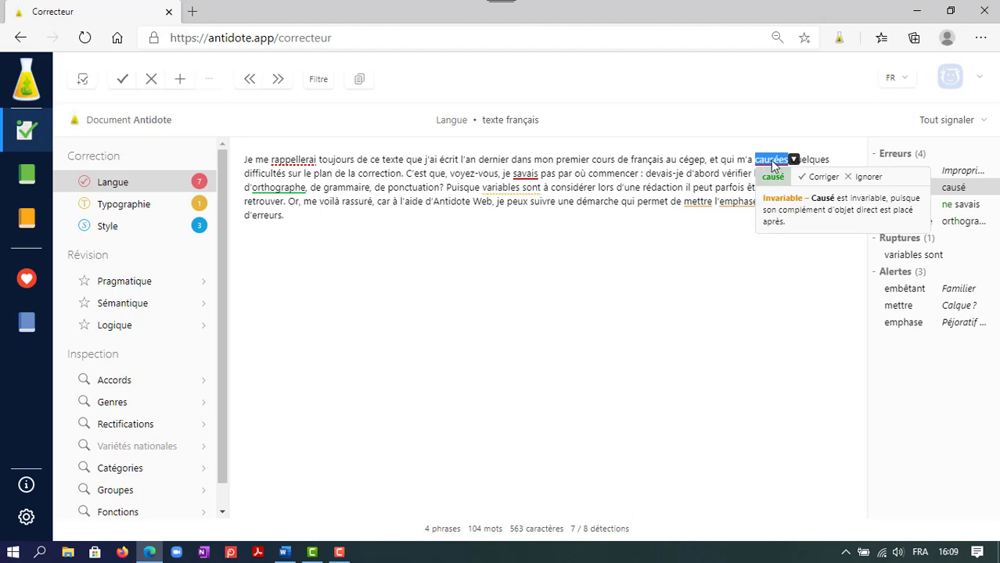
pyautogui.click(829, 180)
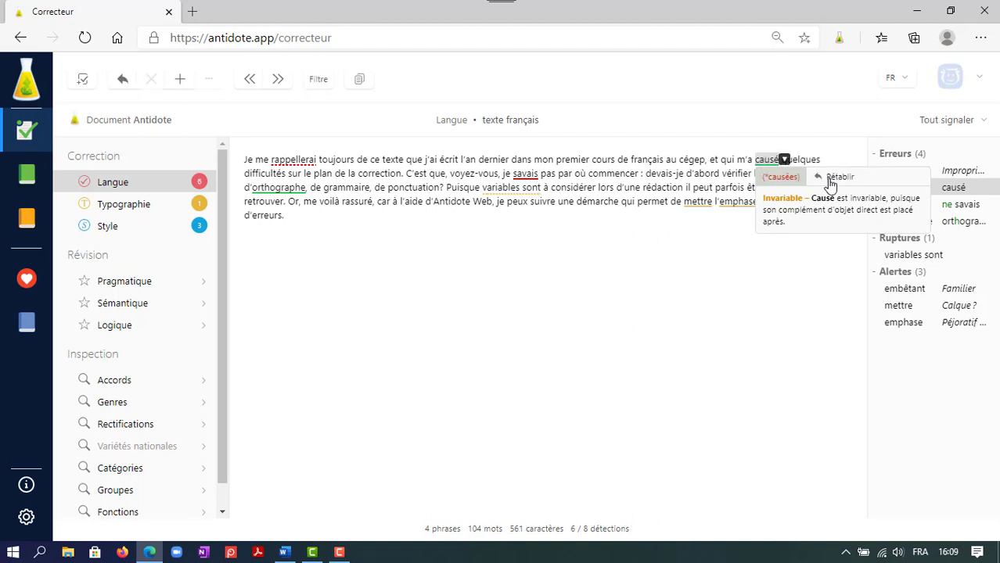
pyautogui.click(524, 174)
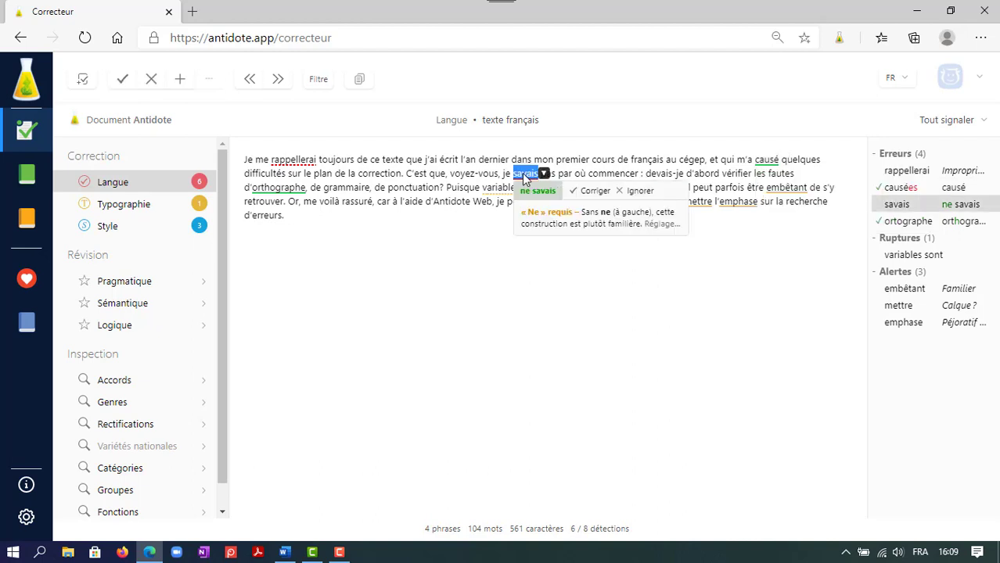
pyautogui.click(592, 192)
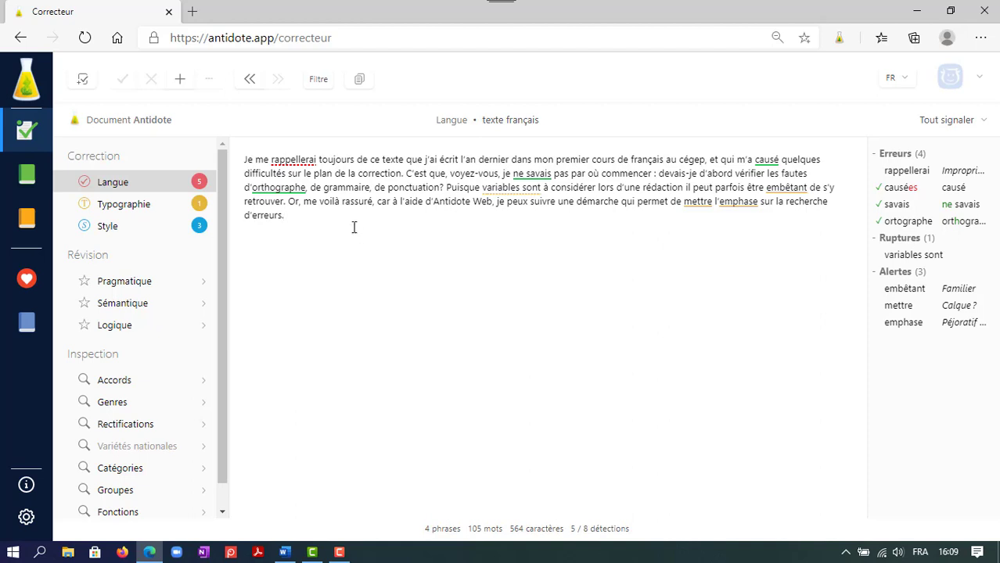
# Replace the flagged word "rappellerai" with "souviendrai" in the first sentence.
pyautogui.click(293, 159)
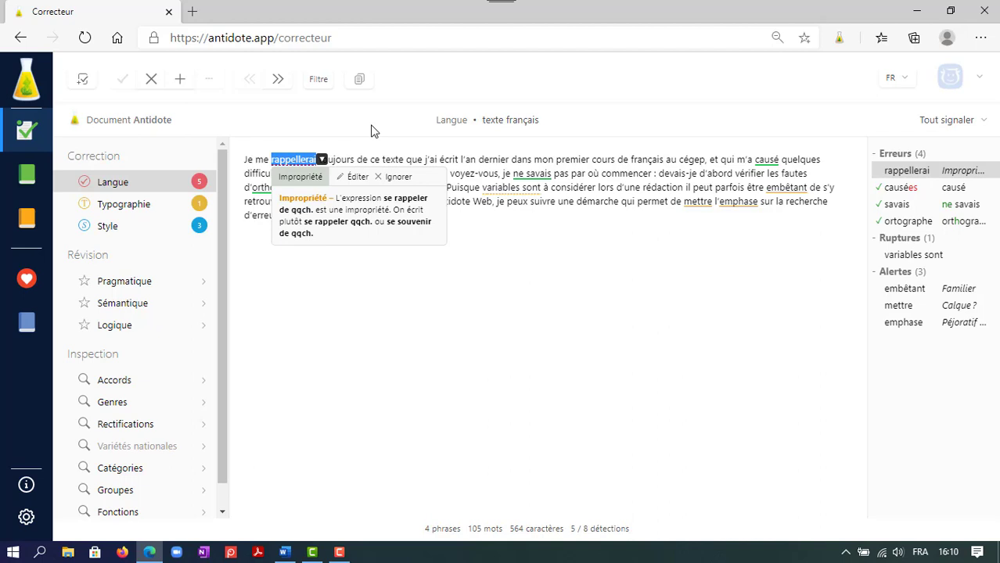
pyautogui.click(357, 177)
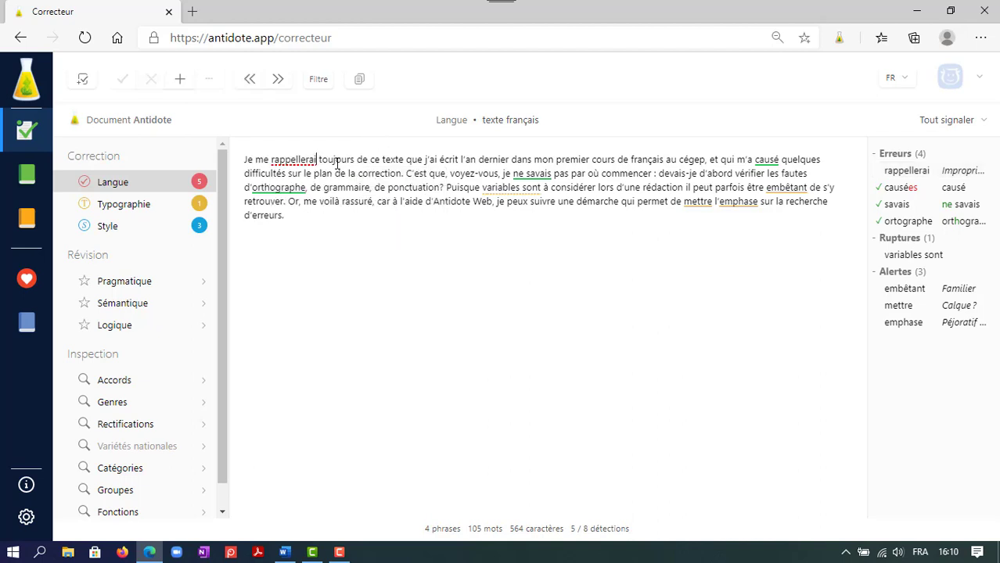
pyautogui.press('BackSpace')
pyautogui.press('BackSpace')
pyautogui.press('BackSpace')
pyautogui.press('BackSpace')
pyautogui.press('BackSpace')
pyautogui.press('BackSpace')
pyautogui.press('BackSpace')
pyautogui.press('BackSpace')
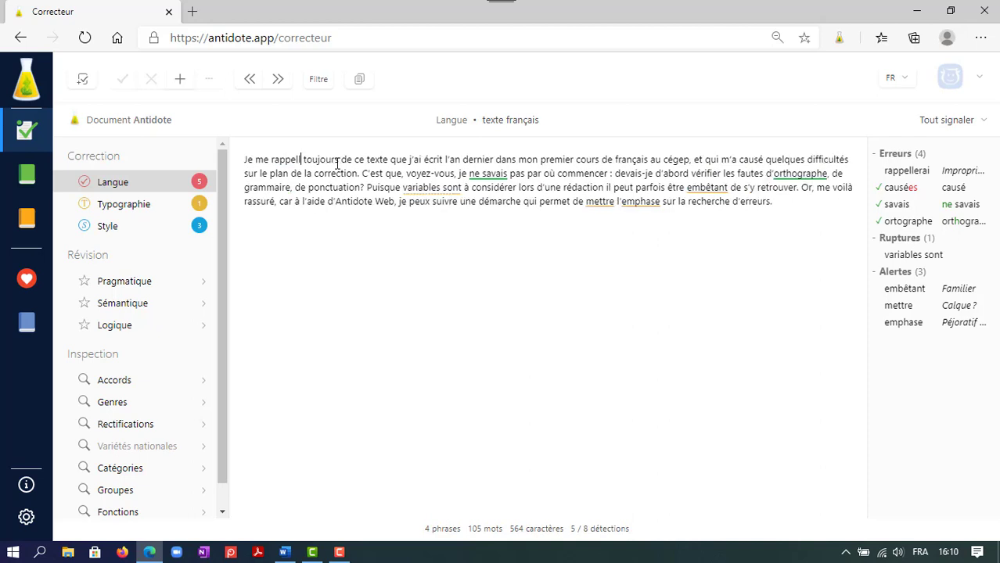
pyautogui.press('BackSpace')
pyautogui.press('BackSpace')
pyautogui.press('BackSpace')
pyautogui.write('souvi')
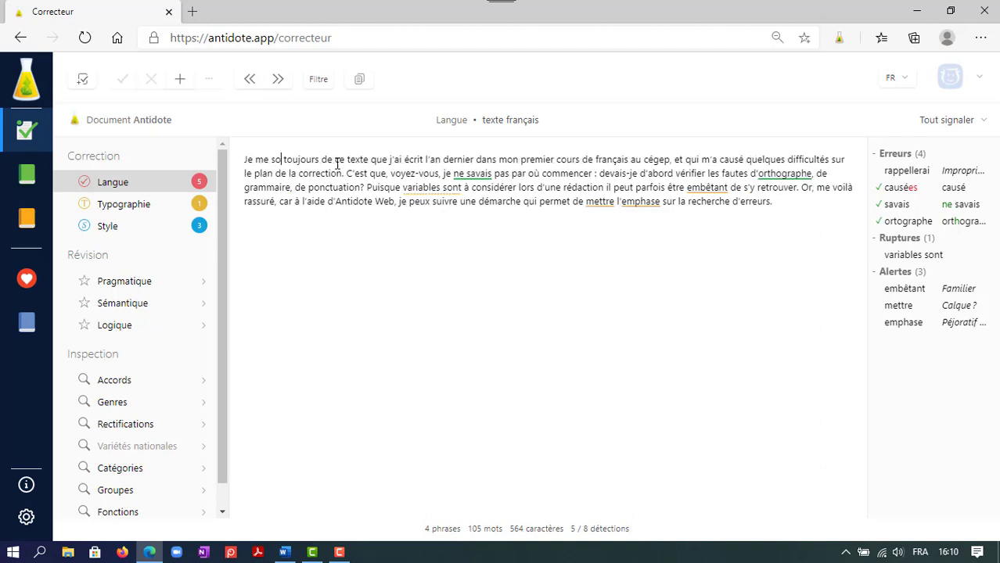
pyautogui.write('endrai')
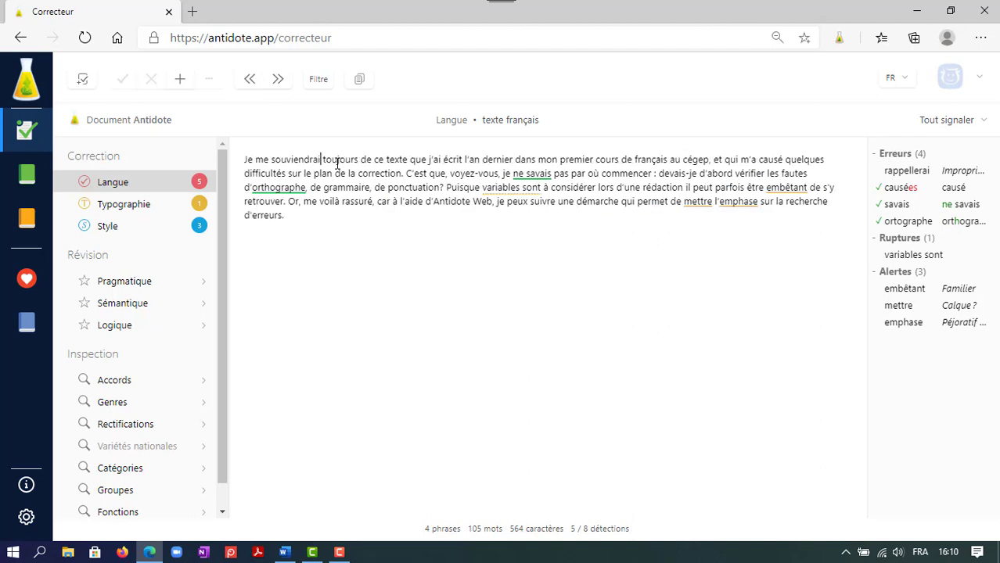
pyautogui.click(365, 238)
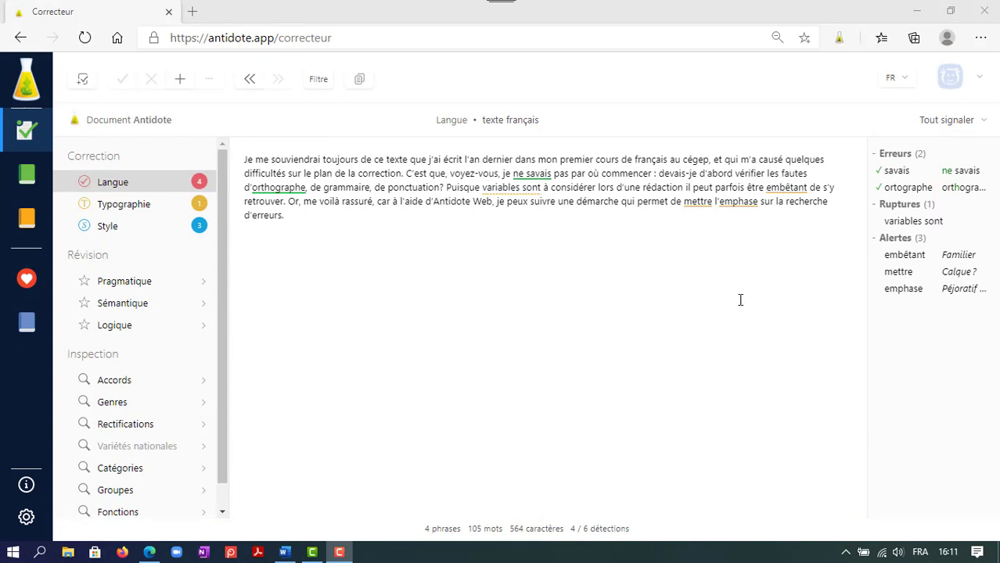
# Look up the dictionary definition of the flagged word "embêtant" and return to the corrector.
pyautogui.click(787, 189)
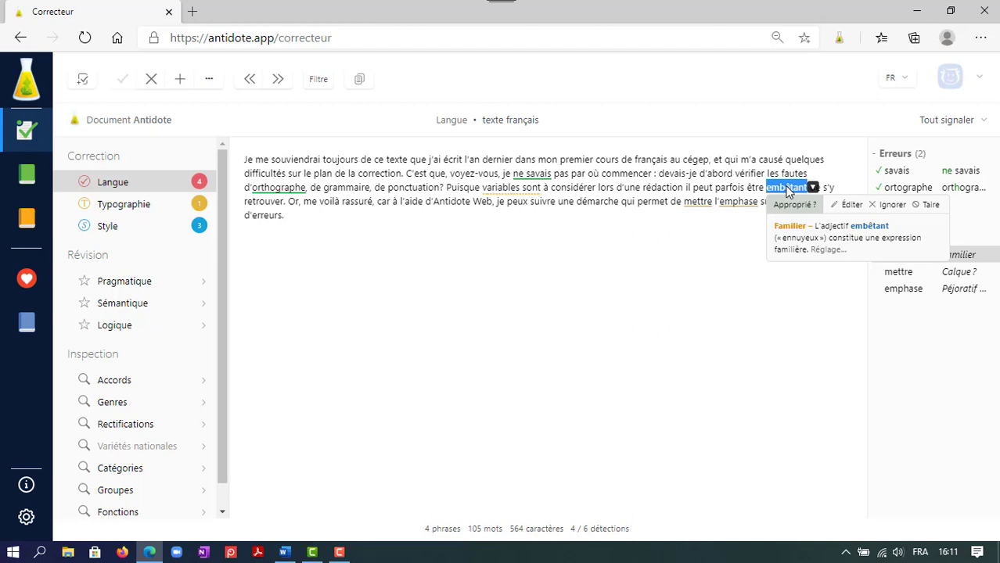
pyautogui.click(869, 227)
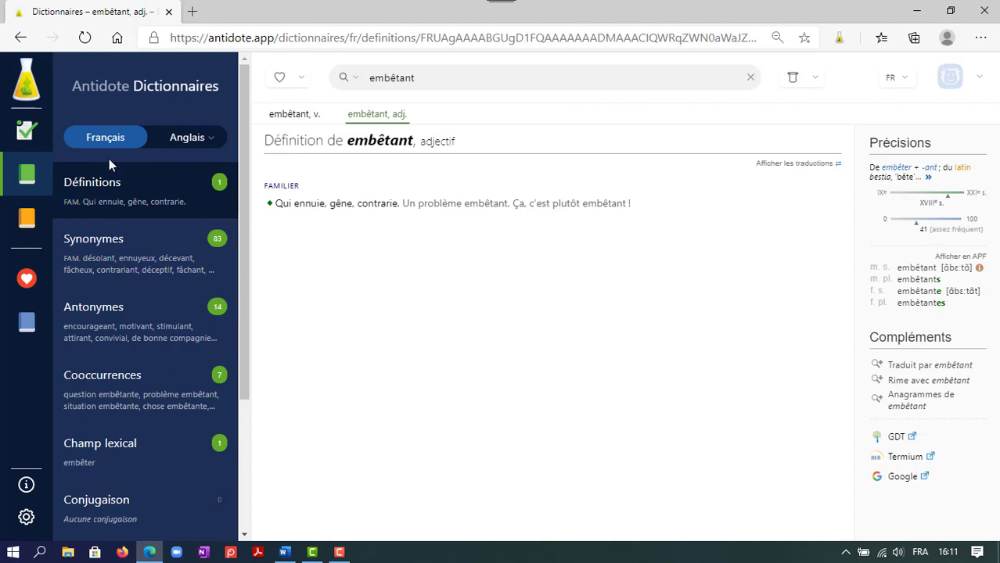
pyautogui.click(22, 134)
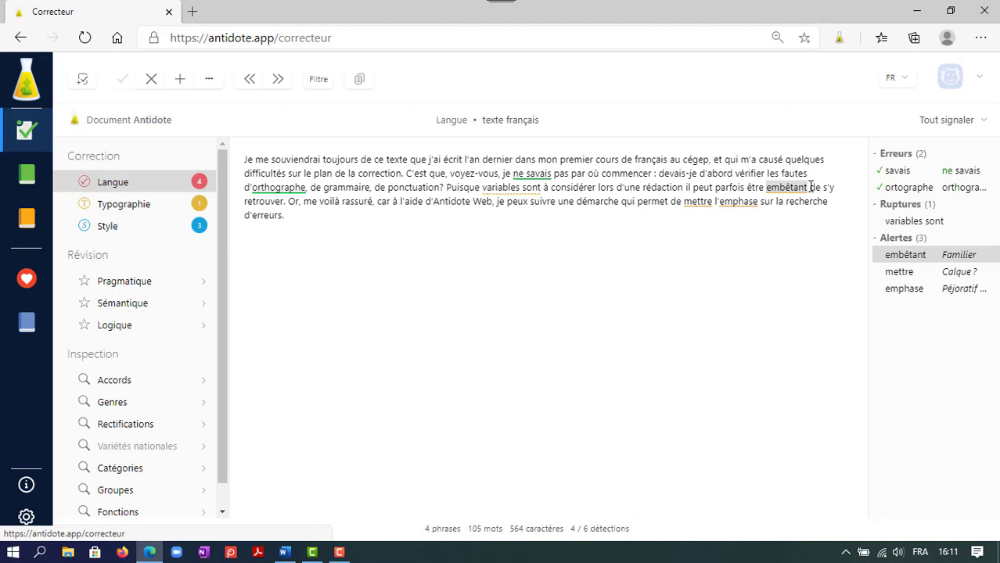
# Replace the word "embêtant" with "complexe" in the third sentence.
pyautogui.moveTo(809, 188); pyautogui.dragTo(765, 190)
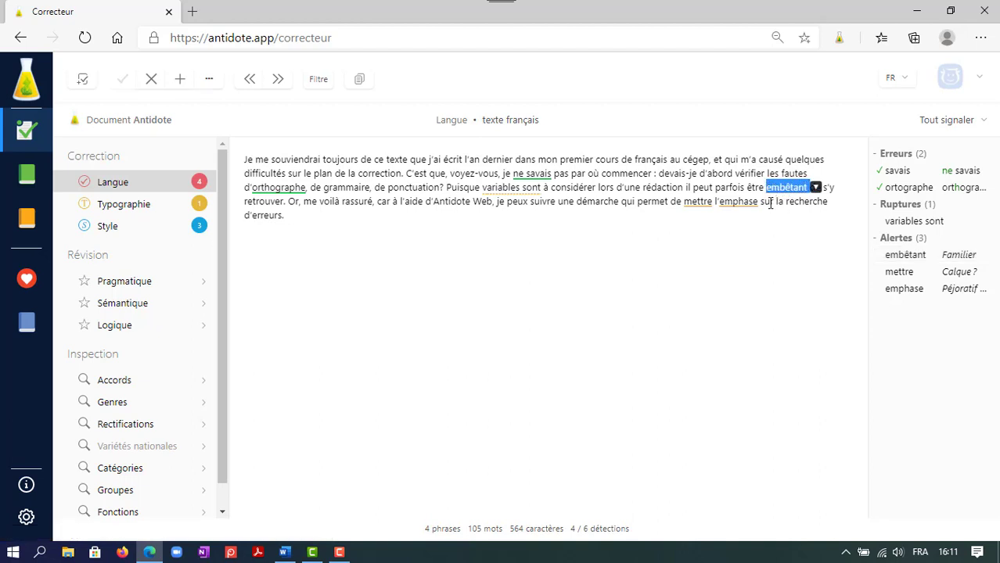
pyautogui.press('Delete')
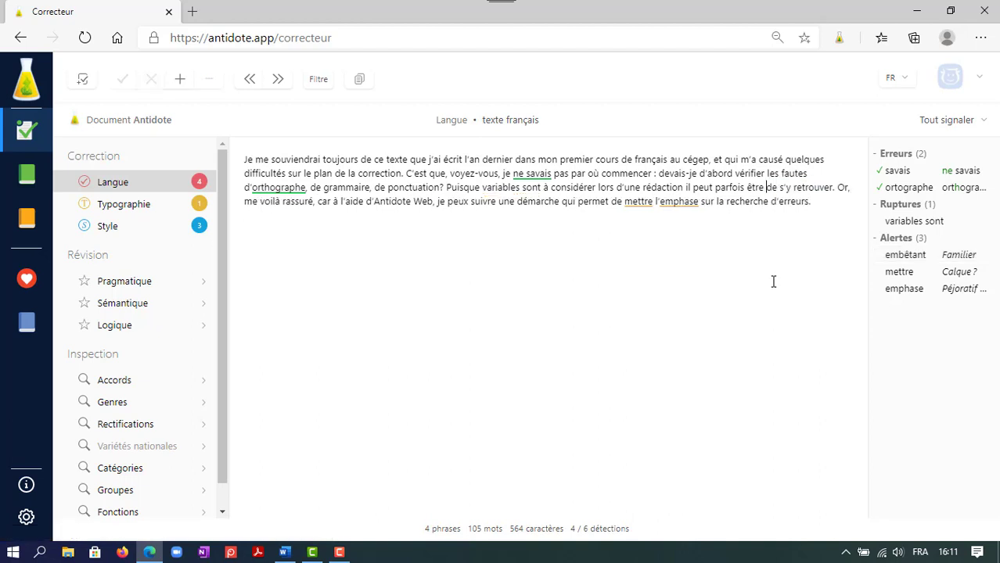
pyautogui.write('compl')
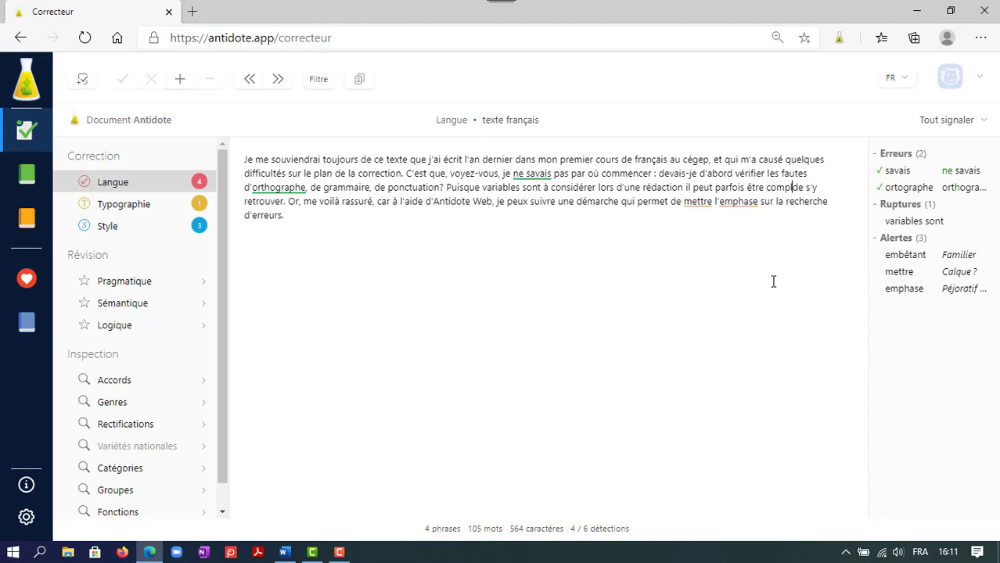
pyautogui.write('exe')
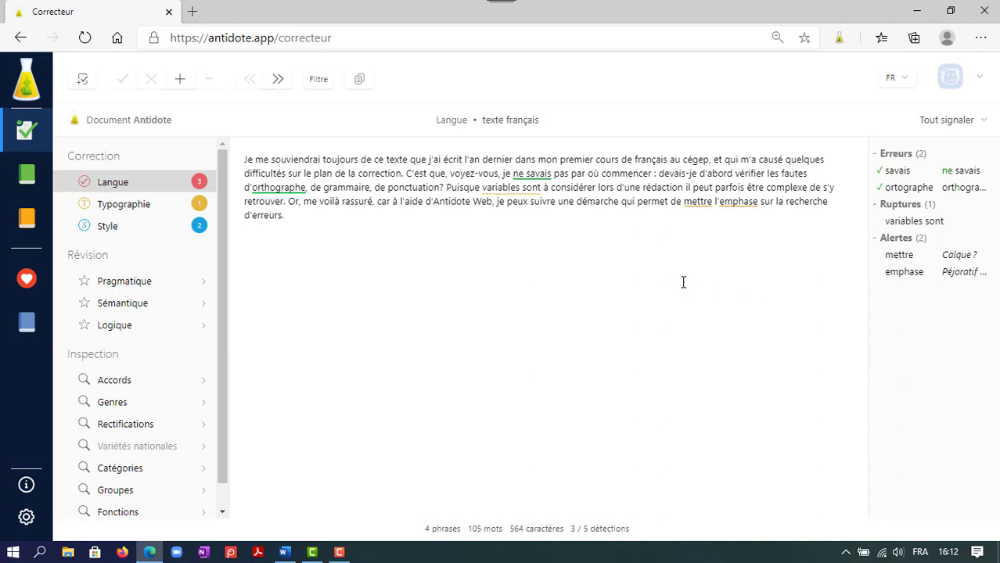
# Replace the flagged expression "mettre l'emphase sur" with "maximiser" in the last sentence.
pyautogui.click(694, 203)
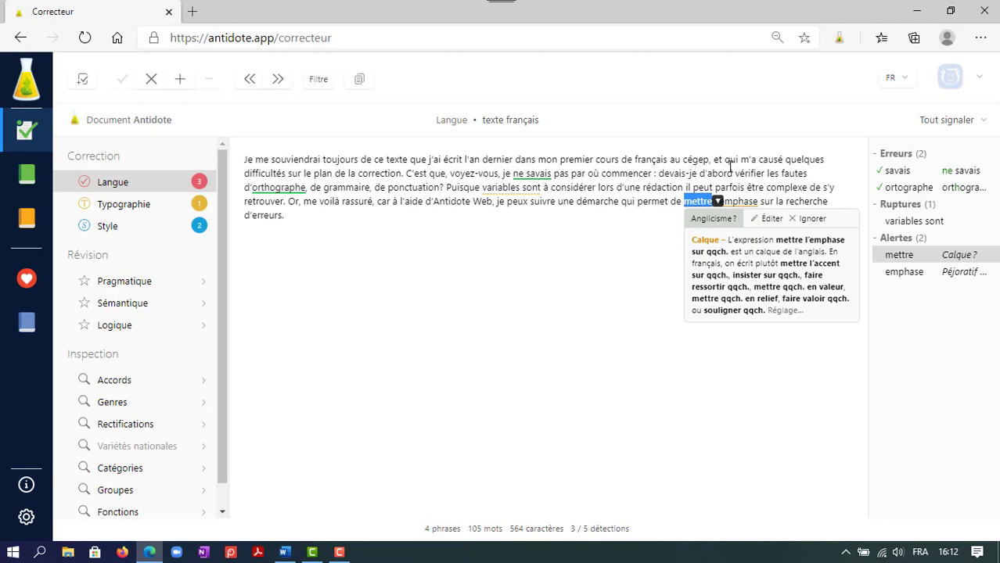
pyautogui.moveTo(774, 201); pyautogui.dragTo(694, 208)
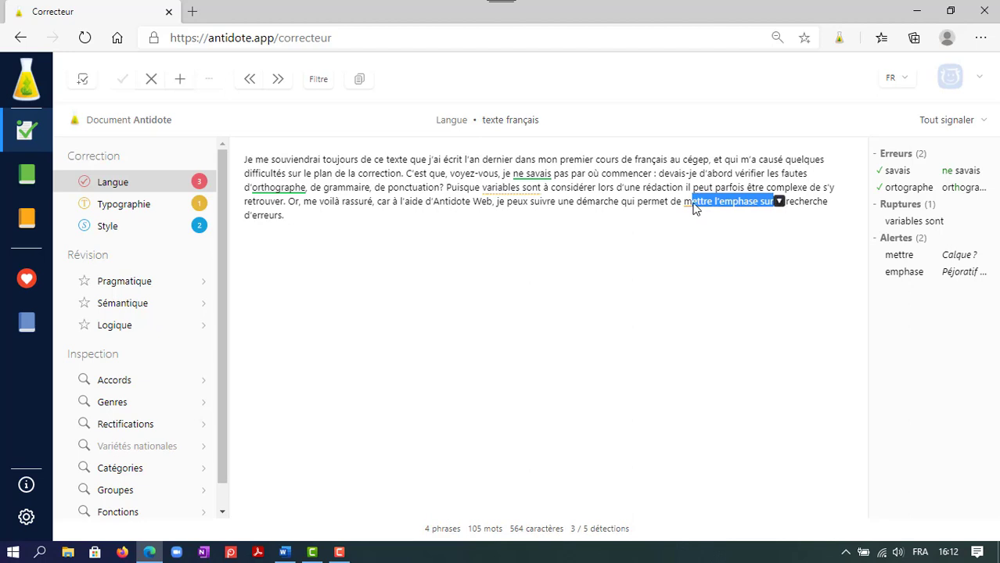
pyautogui.write('aximiser')
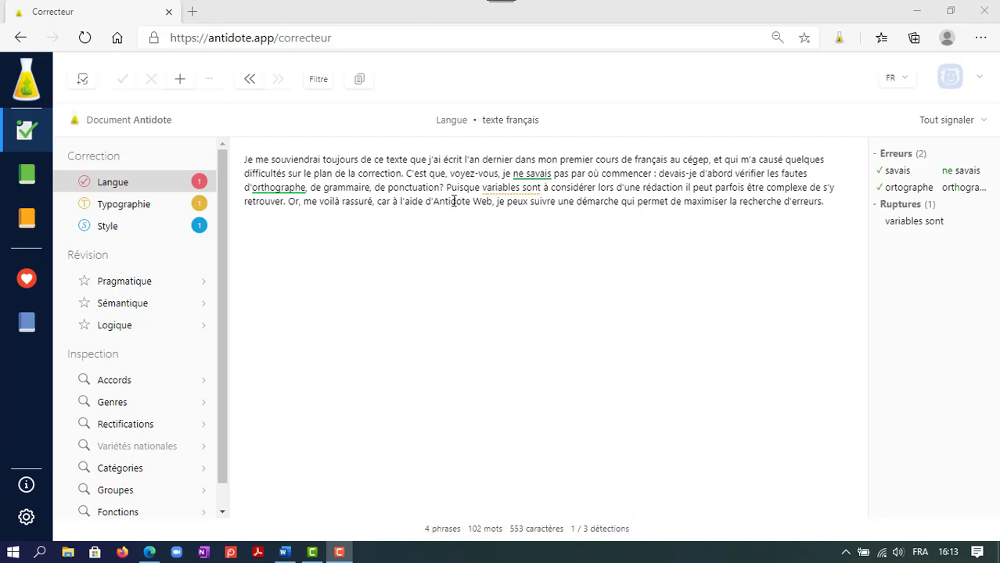
# Insert "plusieurs" before "variables sont" and accept the suggested comma after "rédaction".
pyautogui.click(491, 188)
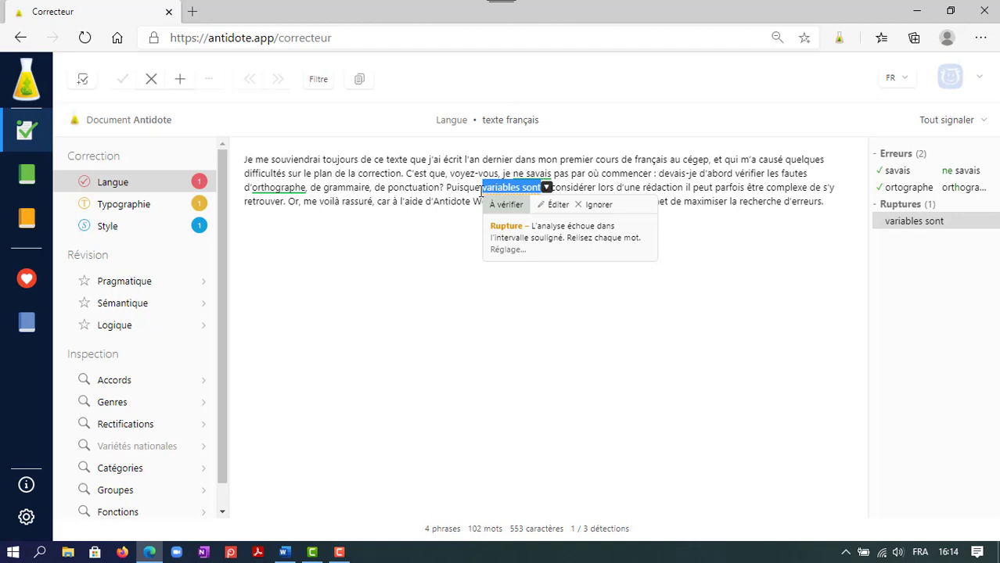
pyautogui.click(480, 189)
pyautogui.write('plusieurs')
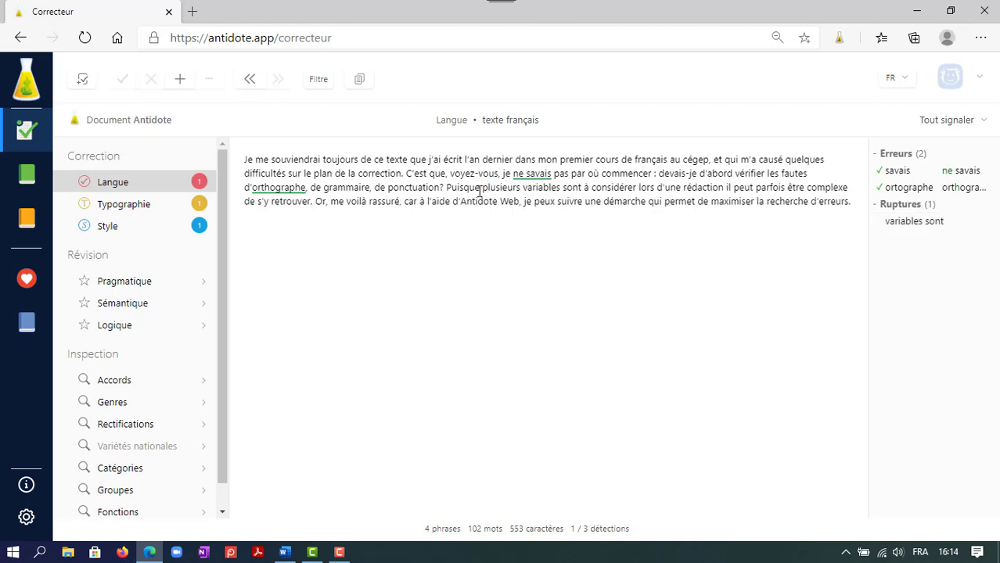
pyautogui.click(500, 287)
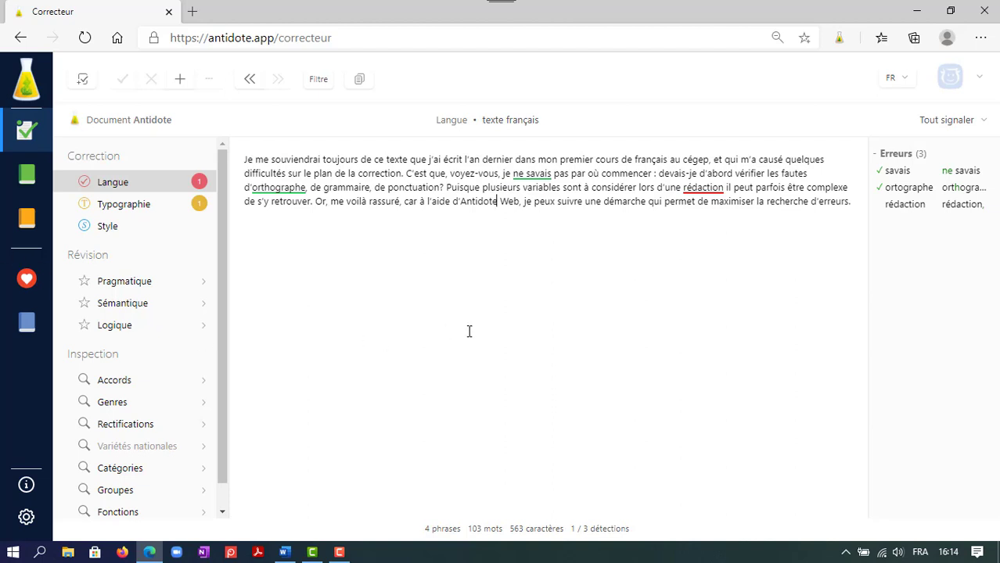
pyautogui.click(704, 192)
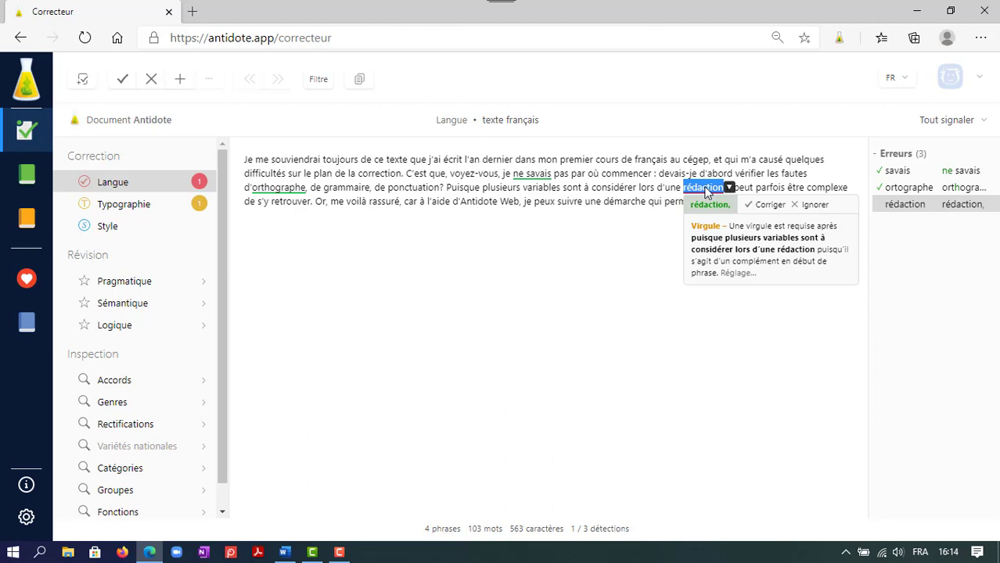
pyautogui.click(769, 206)
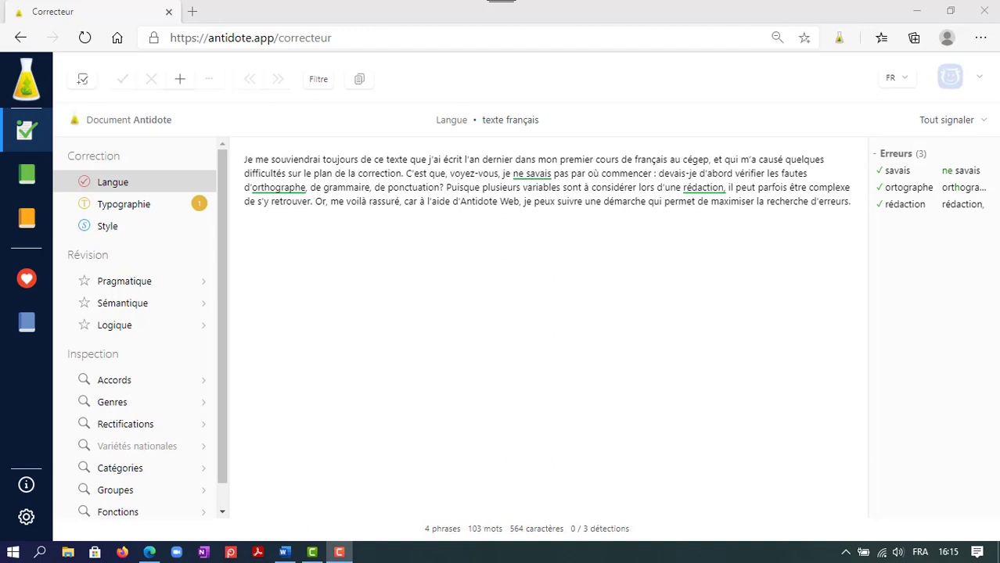
# Set the gender of the personal pronoun "Je" to féminin in the corrector's Protagonistes language settings and save.
pyautogui.click(31, 520)
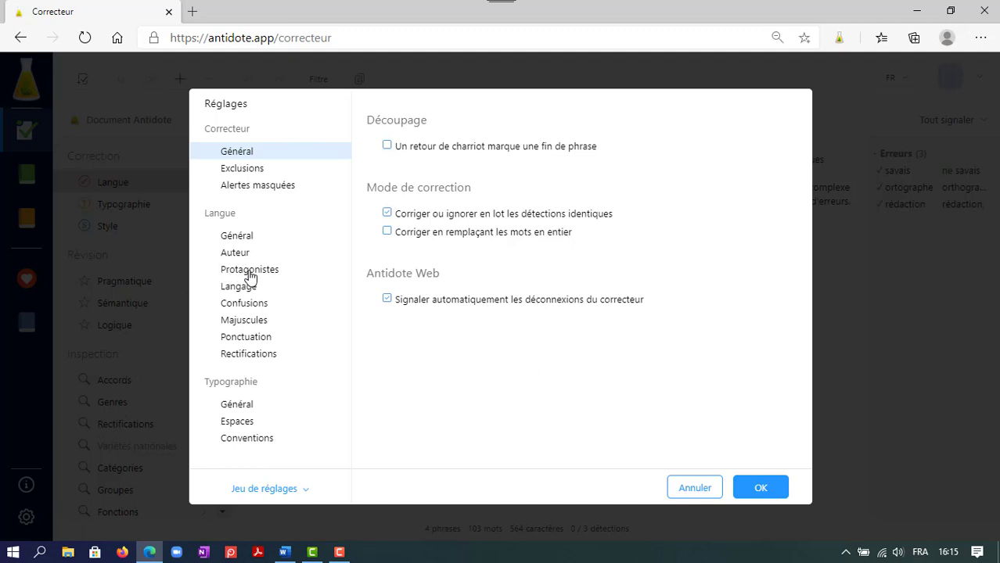
pyautogui.click(263, 273)
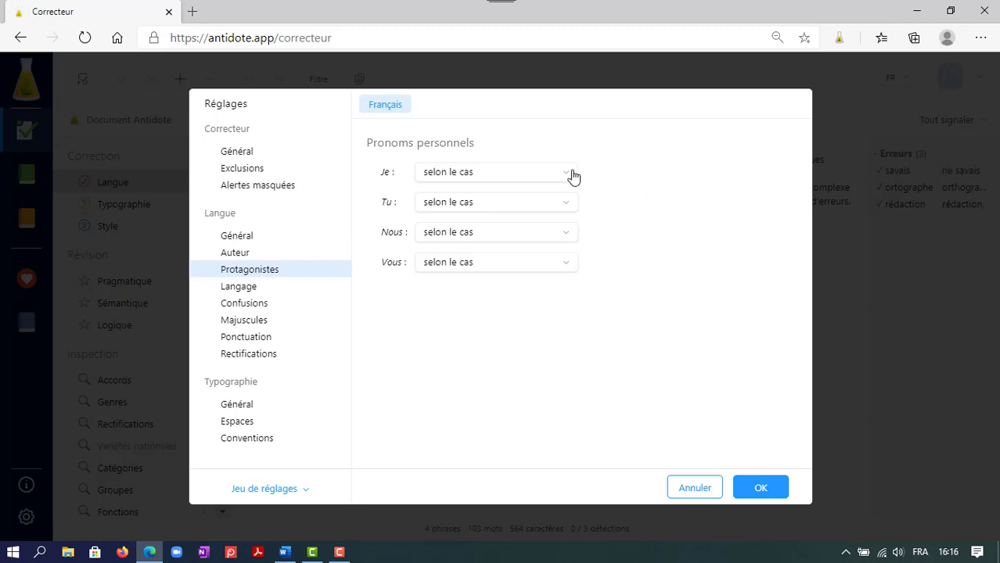
pyautogui.moveTo(566, 176)
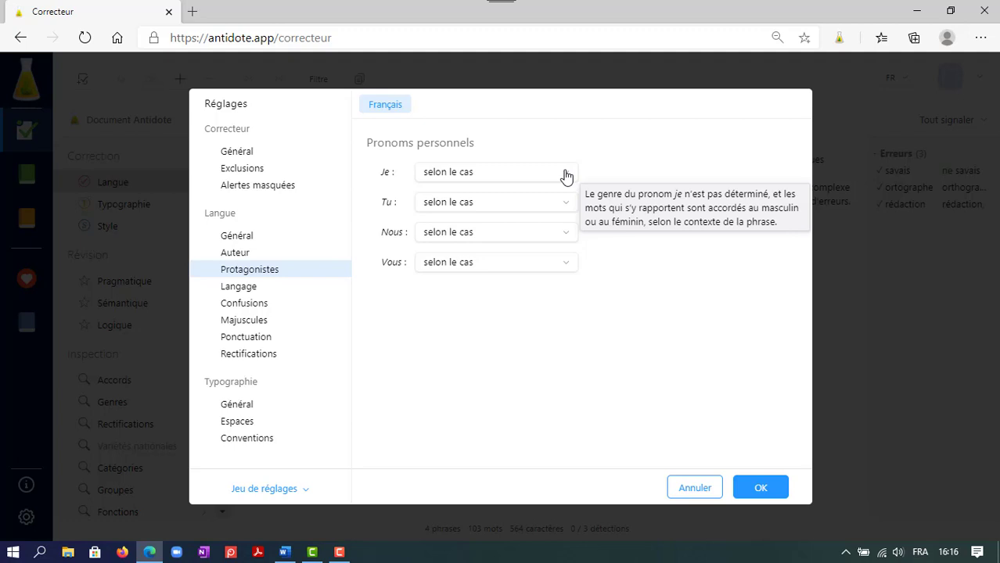
pyautogui.click(566, 175)
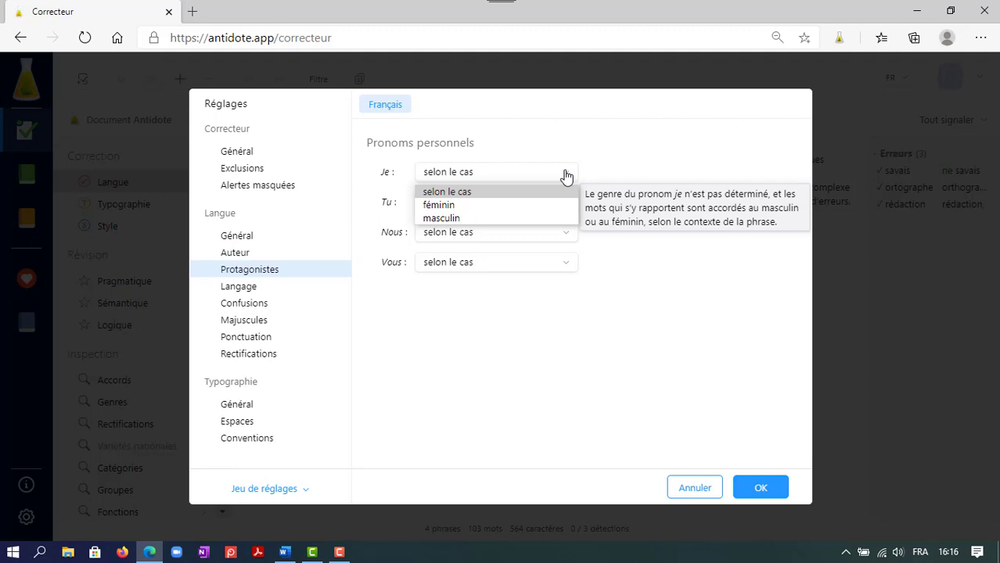
pyautogui.click(524, 207)
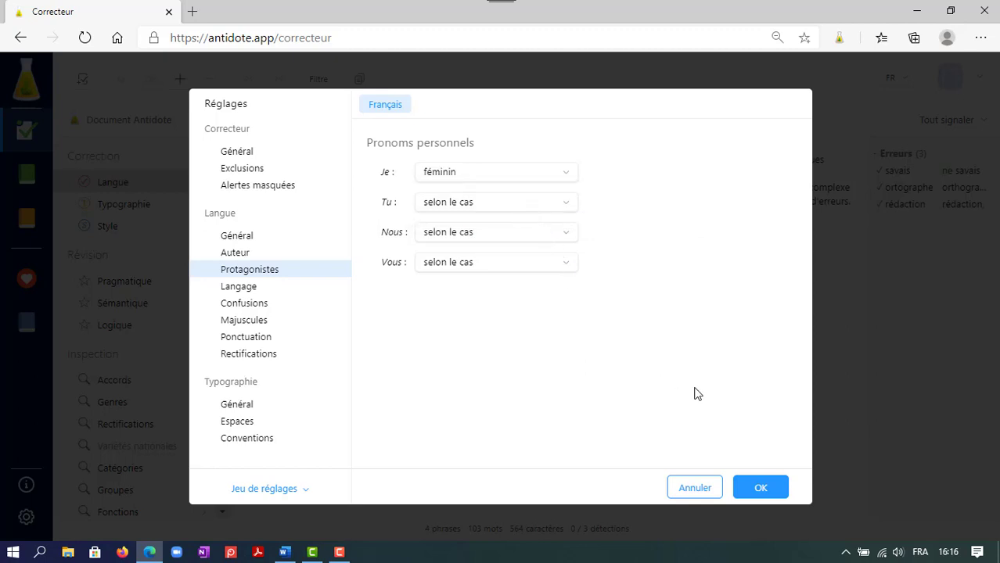
pyautogui.click(759, 488)
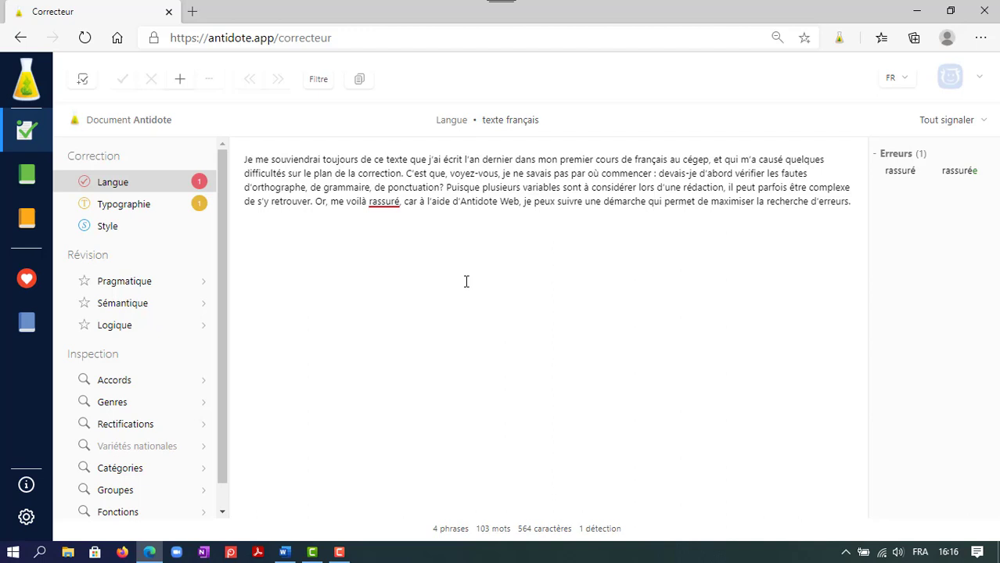
# Accept the suggested feminine correction "rassurée" for the flagged word "rassuré" in the last sentence.
pyautogui.click(387, 203)
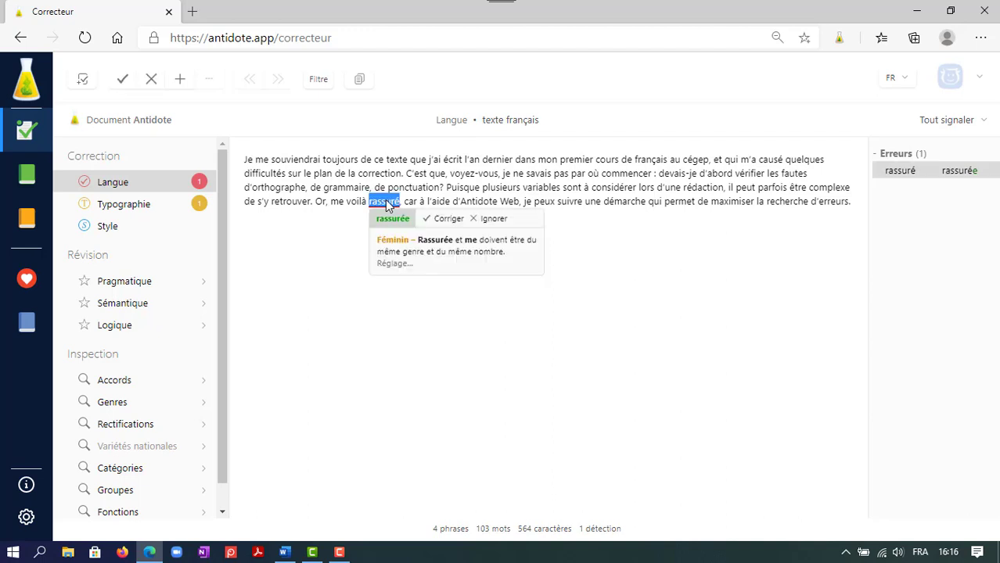
pyautogui.click(454, 221)
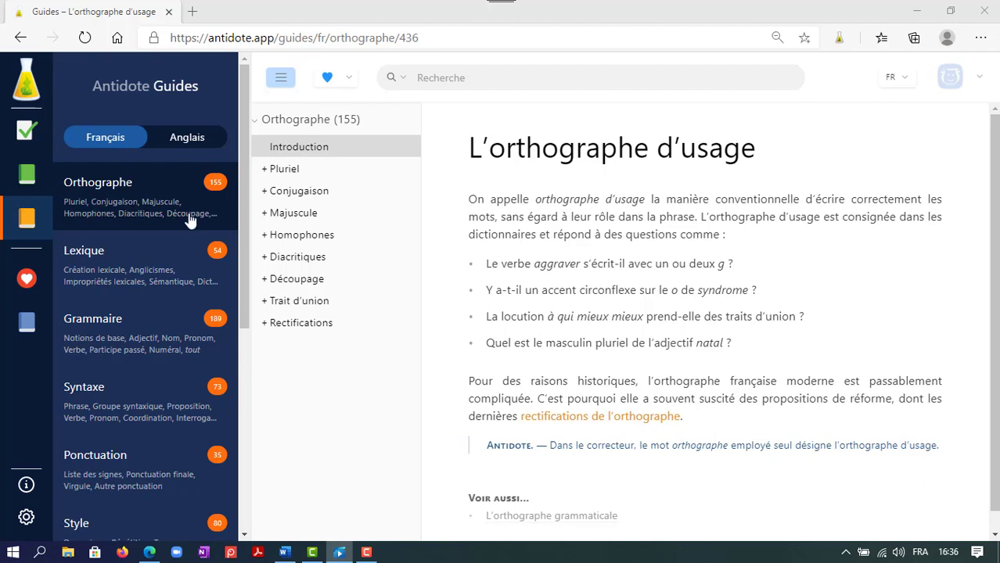
# Expand the Majuscule and Homophones topics in the French Orthographe guide and look through their articles.
pyautogui.click(291, 214)
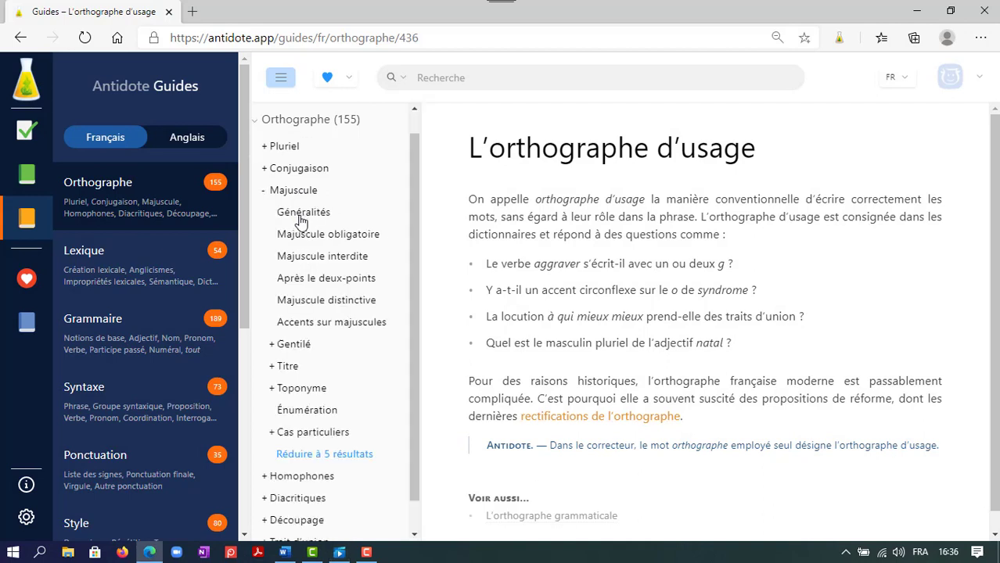
pyautogui.scroll(-1, 301, 222)
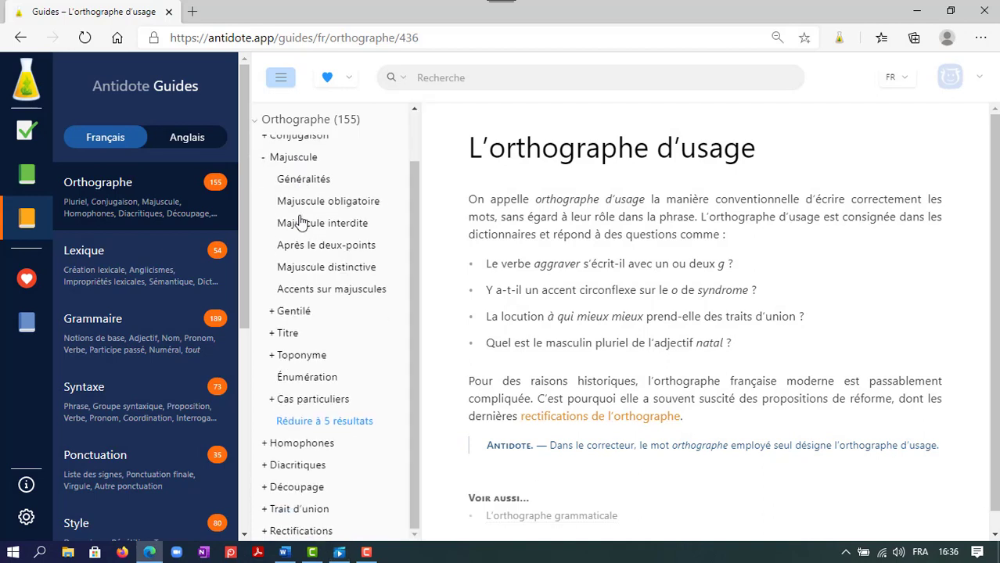
pyautogui.click(339, 444)
pyautogui.scroll(-3, 374, 446)
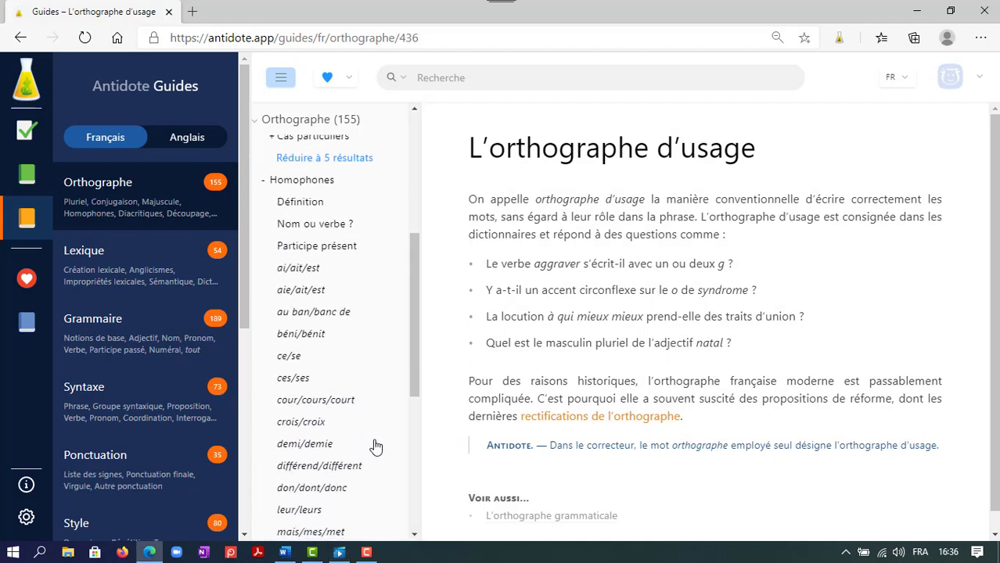
# Open the Lexique guide and look through the articles under Anglicismes and Impropriétés lexicales.
pyautogui.click(151, 263)
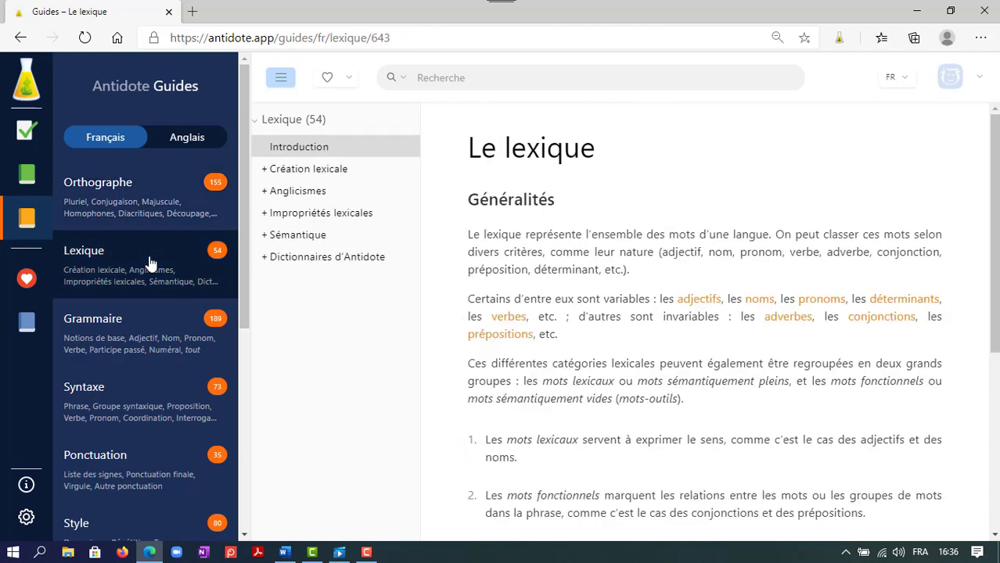
pyautogui.click(316, 193)
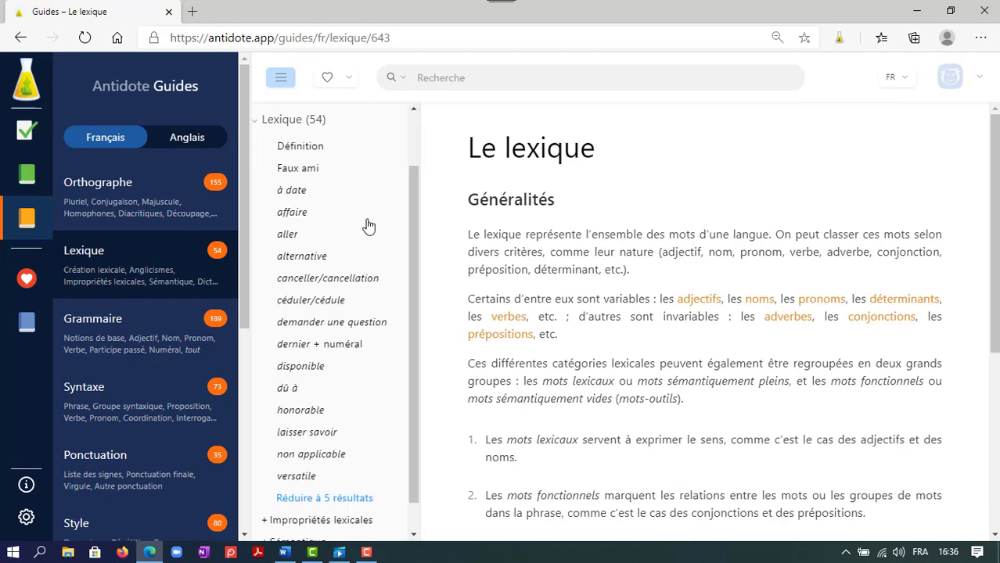
pyautogui.scroll(-1, 378, 360)
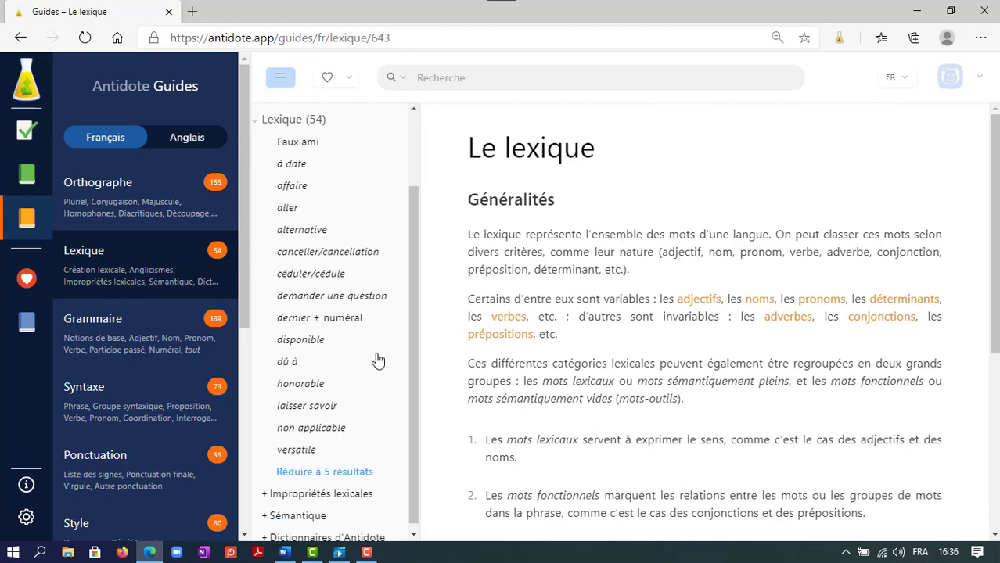
pyautogui.click(371, 493)
pyautogui.scroll(-5, 379, 359)
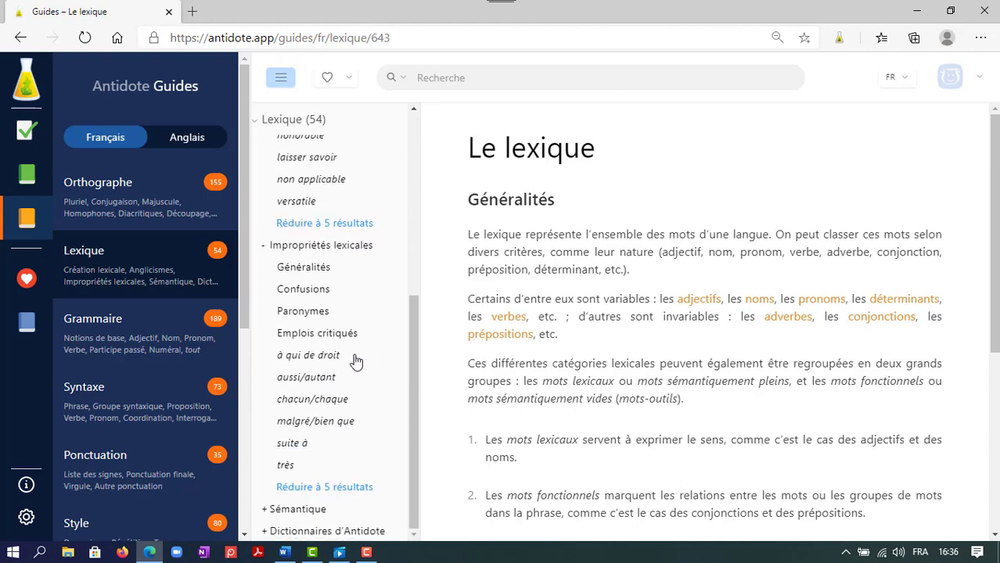
# Open the Grammaire guide and look through the articles under Adjectif and Participe passé.
pyautogui.click(166, 349)
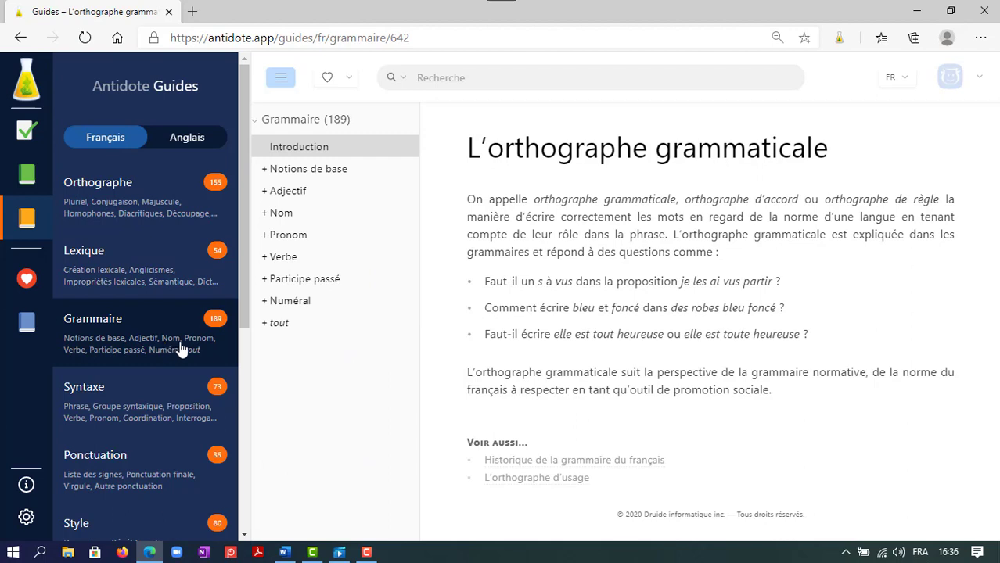
pyautogui.click(351, 197)
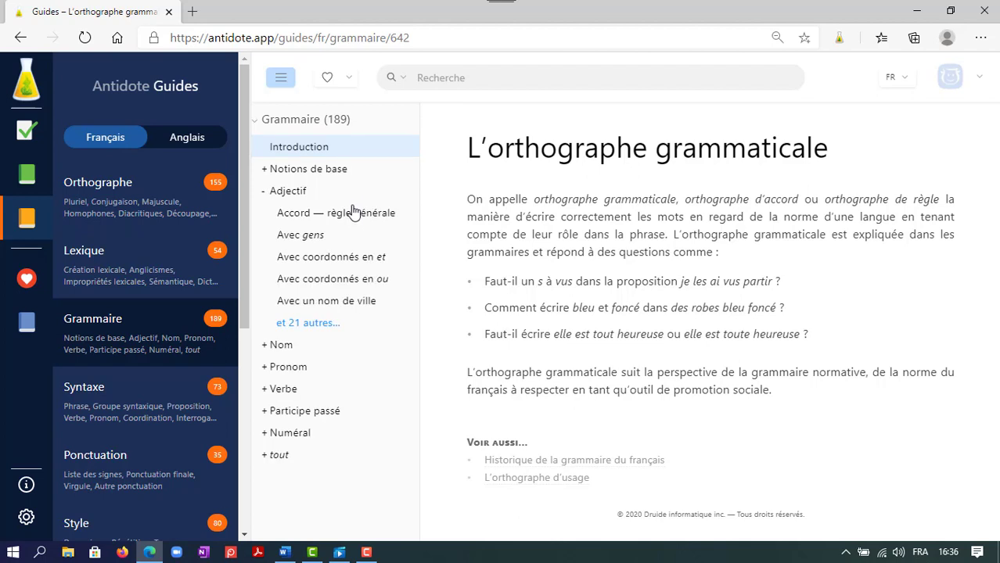
pyautogui.click(357, 412)
pyautogui.scroll(-1, 383, 428)
pyautogui.scroll(-2, 383, 429)
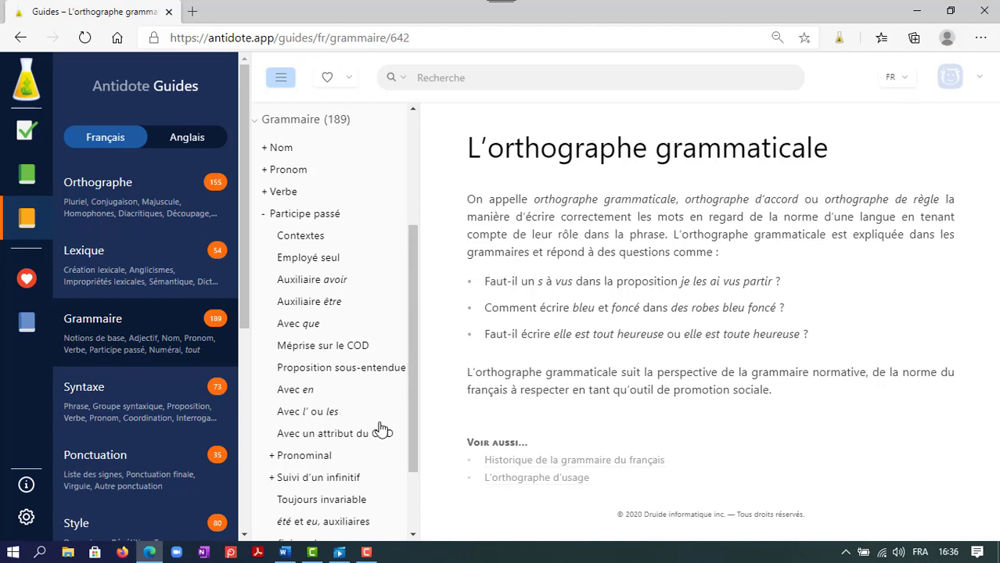
# Open the Syntaxe guide and expand its Proposition, Interrogative and Négative topics to view their articles.
pyautogui.click(168, 410)
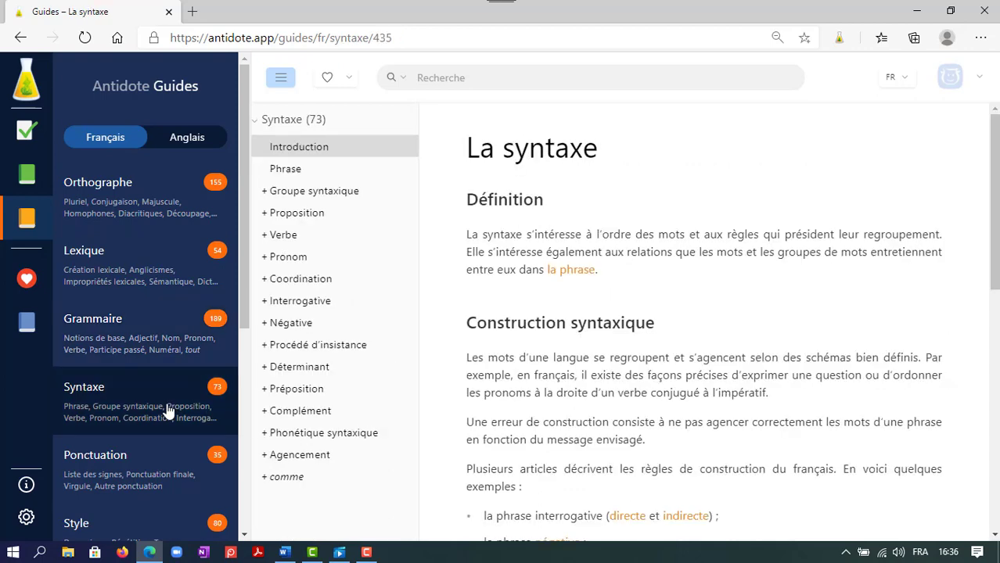
pyautogui.click(326, 216)
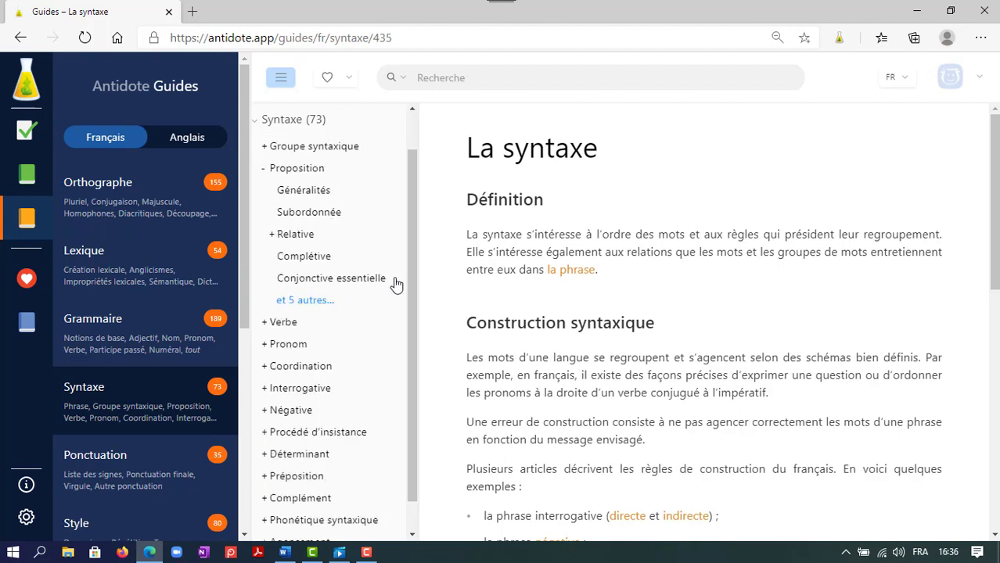
pyautogui.click(367, 391)
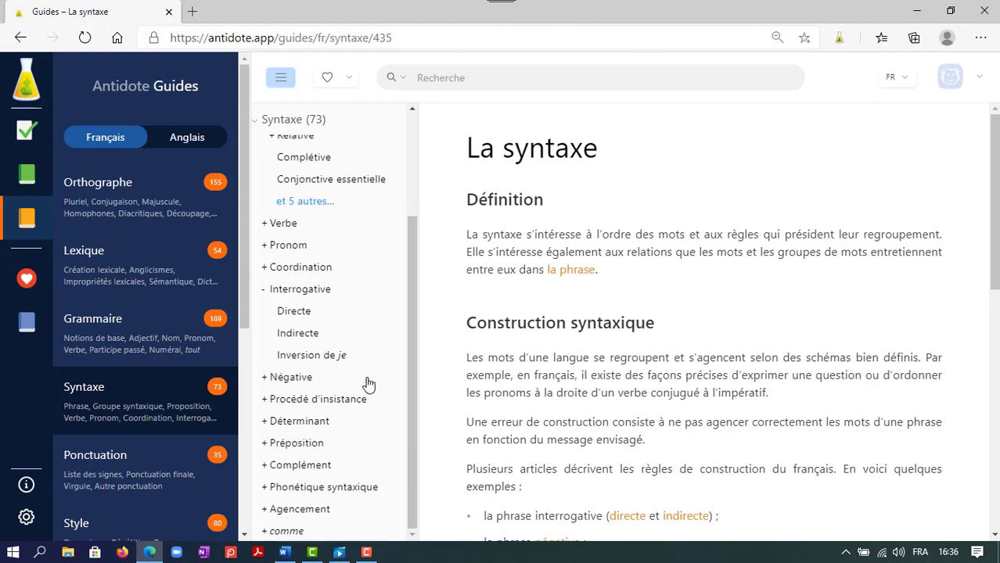
pyautogui.click(367, 382)
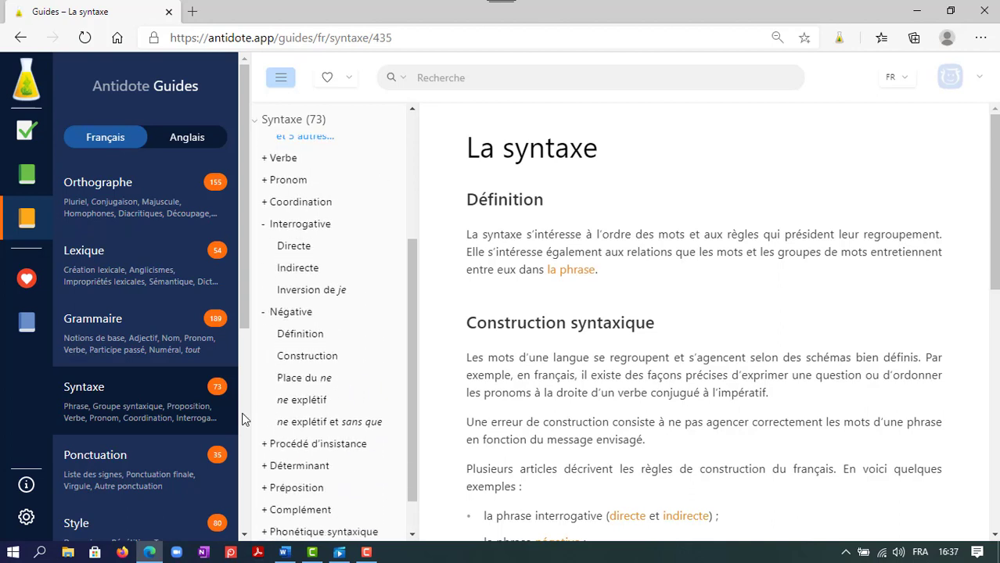
# In the Ponctuation guide, expand Virgule and Autre ponctuation, and open the Emplois article under Guillemets.
pyautogui.click(170, 473)
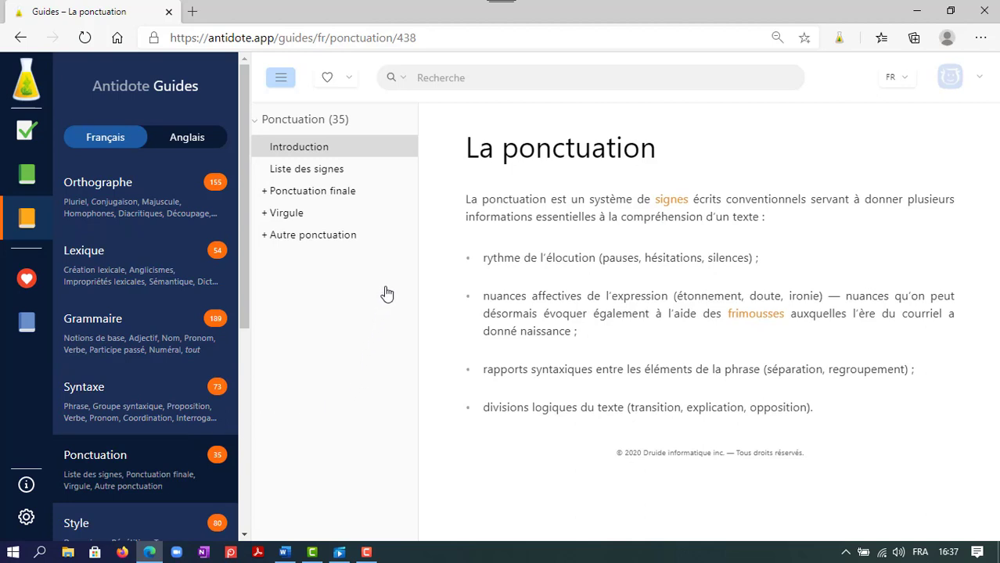
pyautogui.click(384, 218)
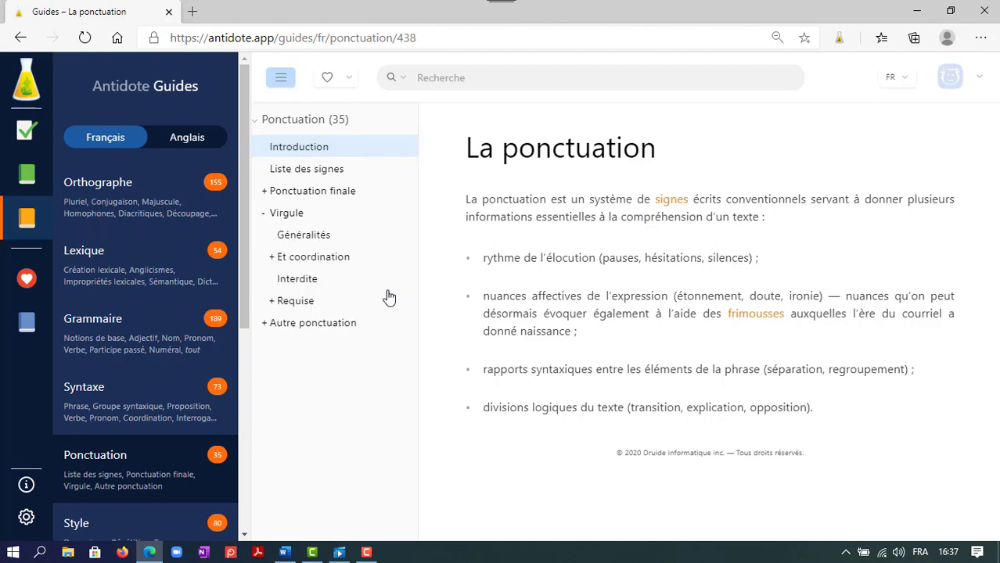
pyautogui.click(361, 329)
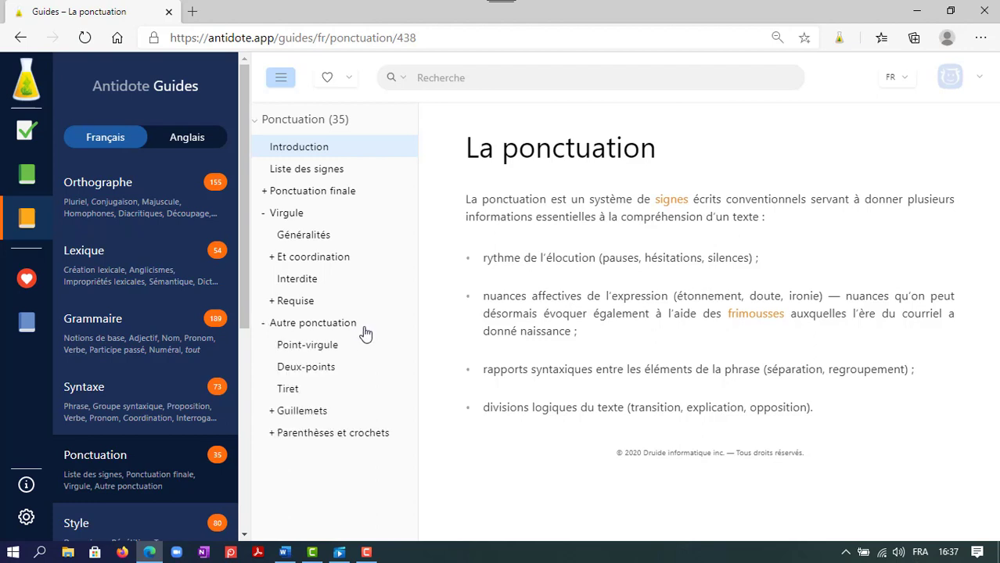
pyautogui.click(324, 415)
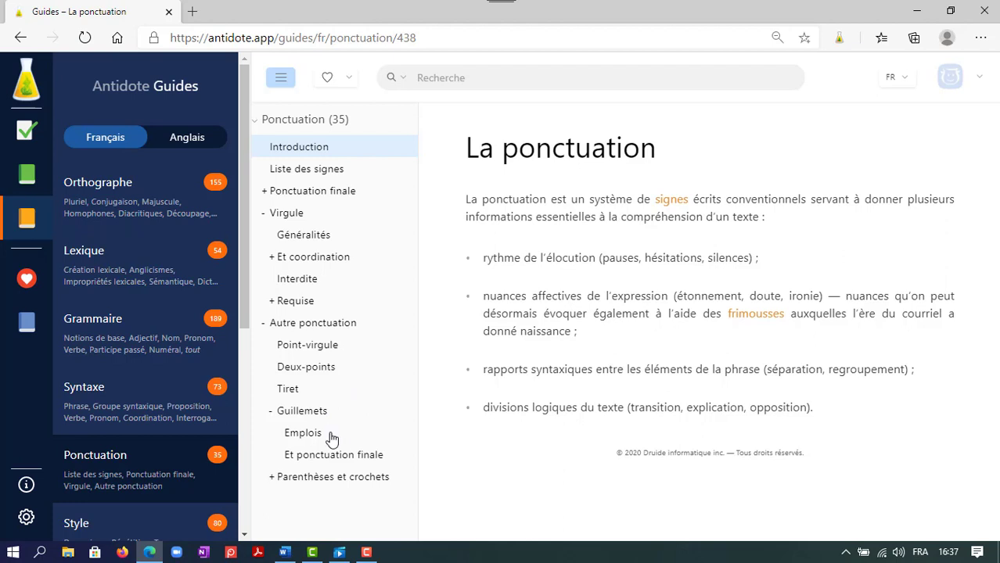
pyautogui.click(318, 439)
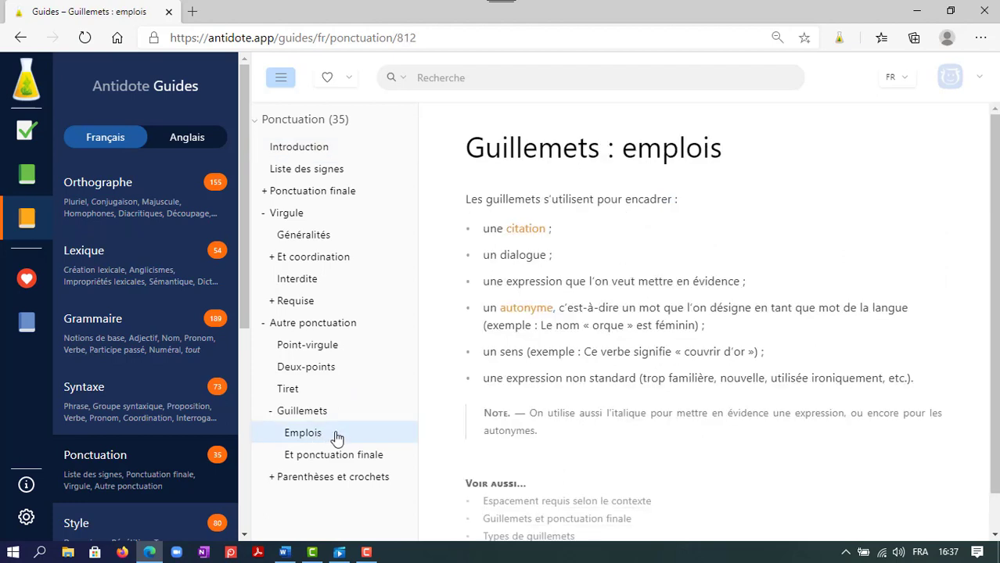